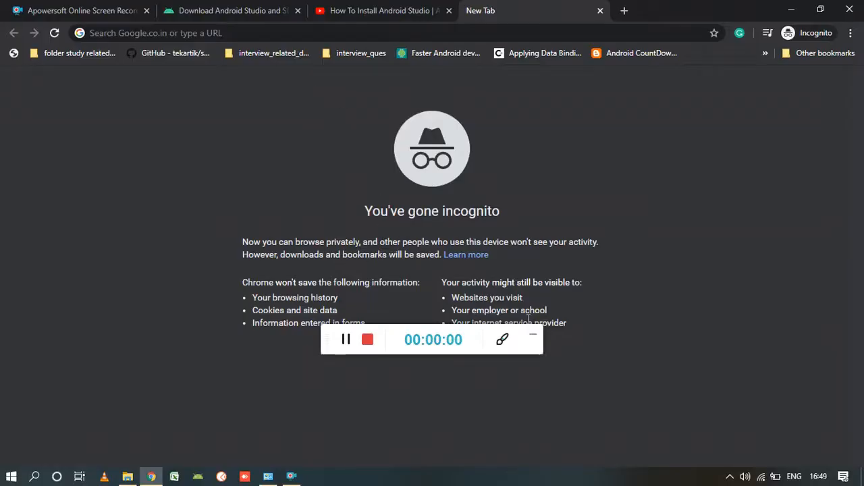
# Step: Go to the developer.android.com website
pyautogui.click(533, 337)
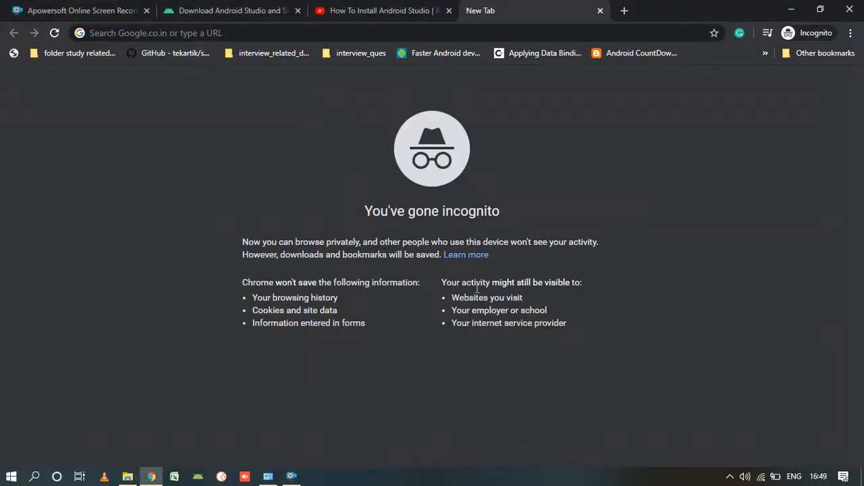
pyautogui.click(215, 33)
pyautogui.write('developer.')
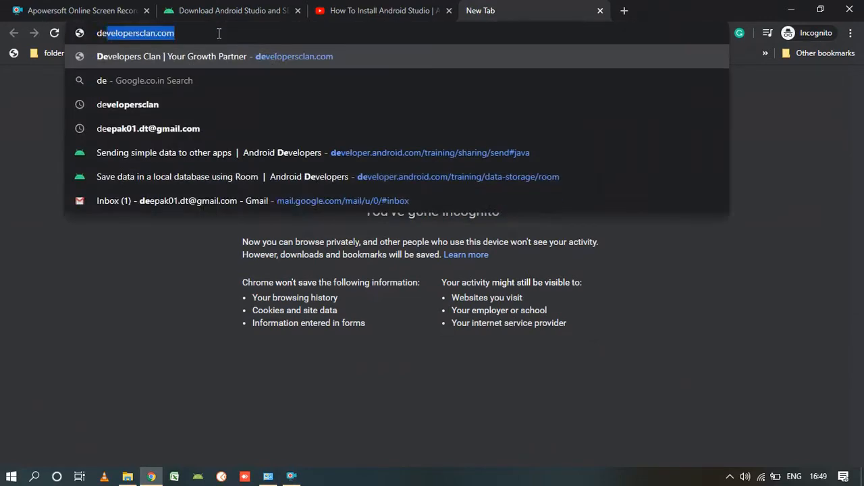
pyautogui.write('android.com')
pyautogui.press('Delete')
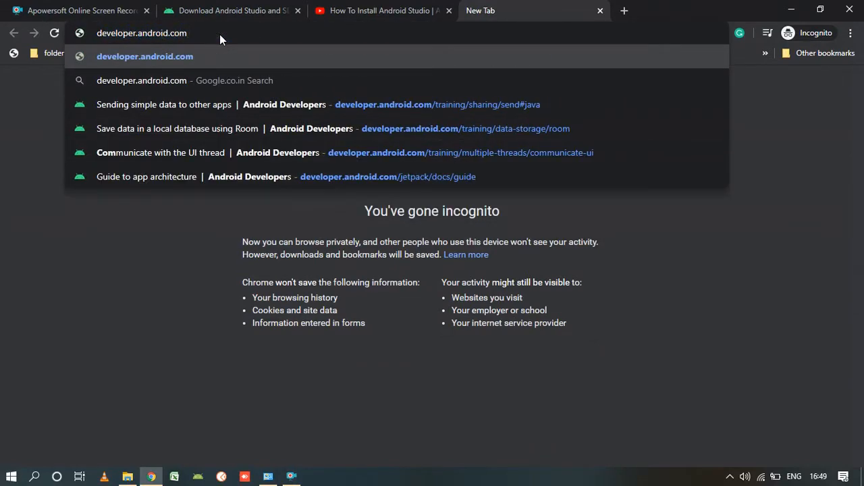
pyautogui.press('Return')
# Step: Open the Android Studio download page from the Android Developers home page
pyautogui.scroll(-10, 303, 154)
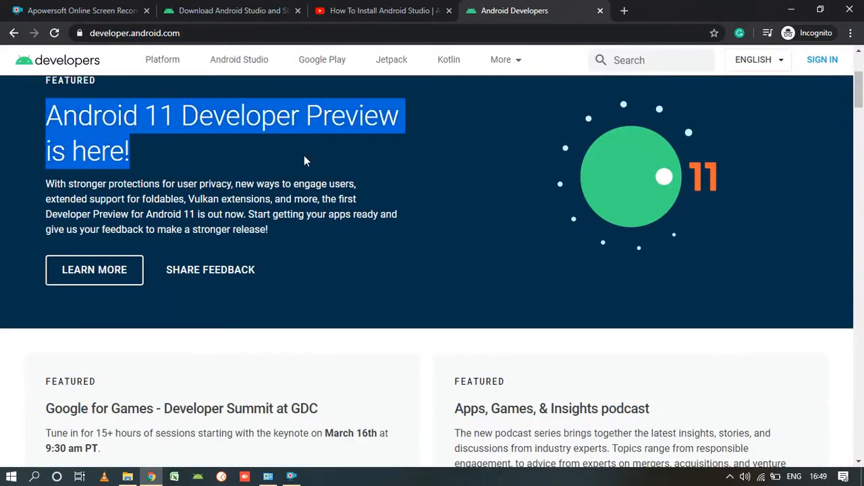
pyautogui.scroll(4, 461, 206)
pyautogui.scroll(-4, 392, 207)
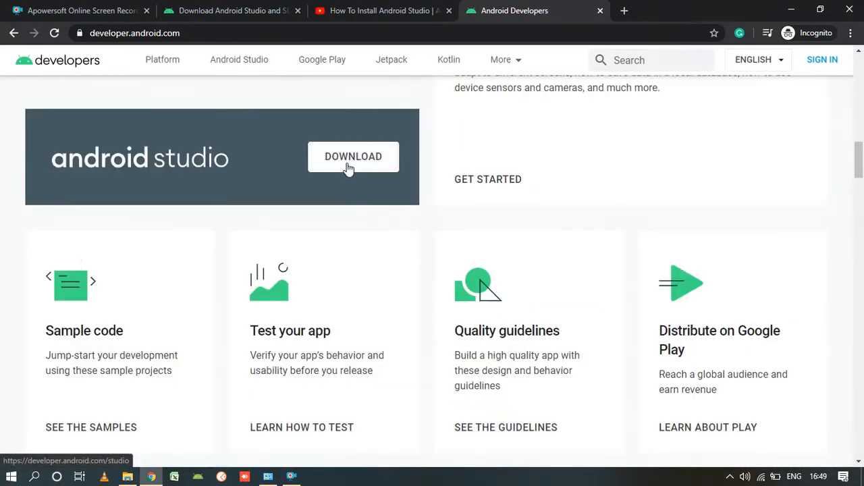
pyautogui.click(348, 169)
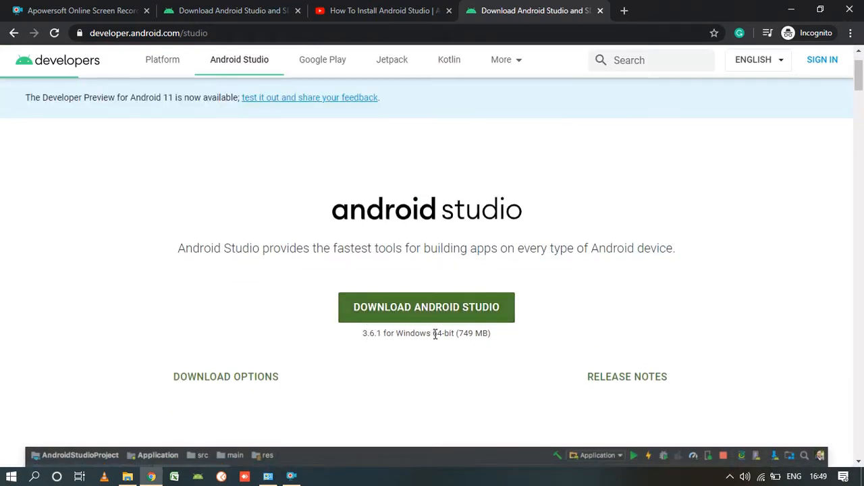
# Step: Agree to the terms and conditions and download Android Studio 3.6.1 for Windows 64-bit
pyautogui.moveTo(439, 332); pyautogui.dragTo(453, 333)
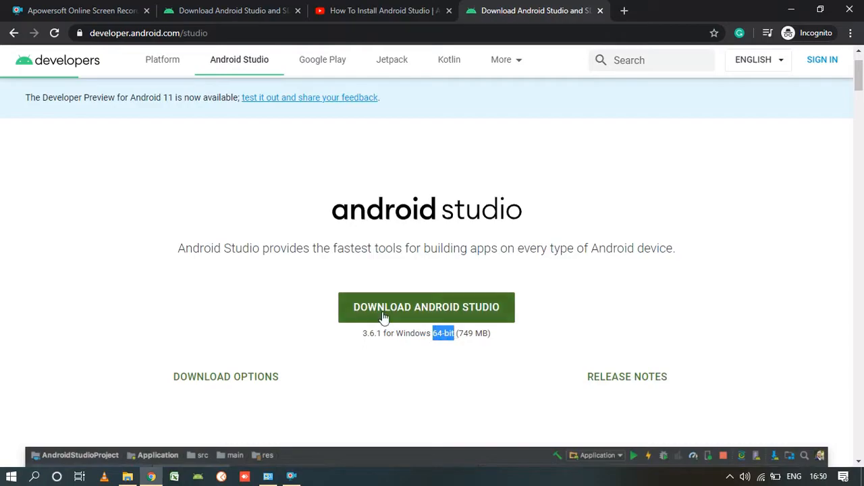
pyautogui.click(257, 443)
pyautogui.scroll(1, 258, 443)
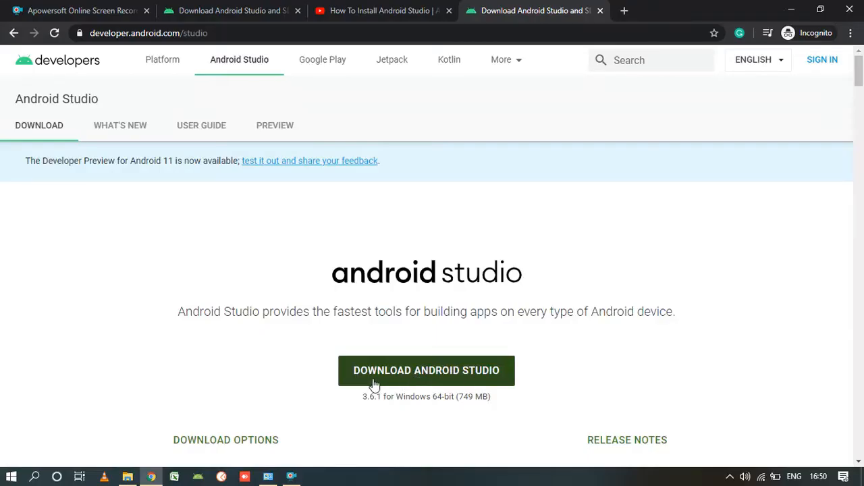
pyautogui.click(439, 380)
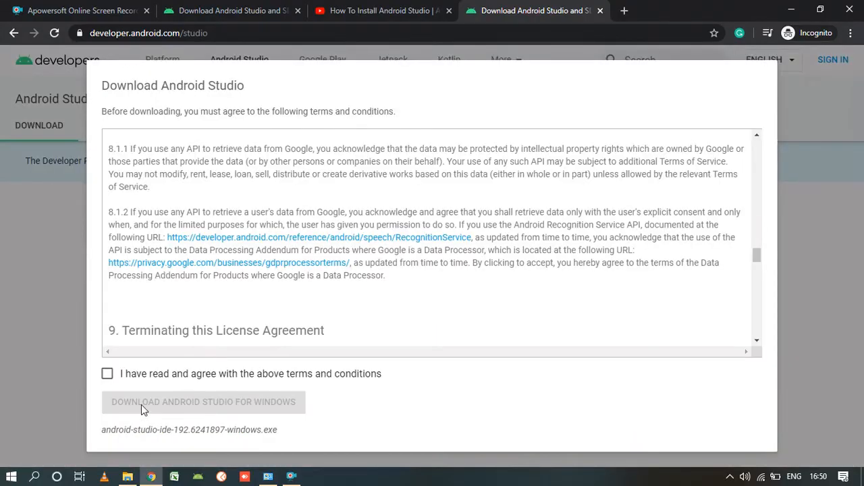
pyautogui.click(107, 376)
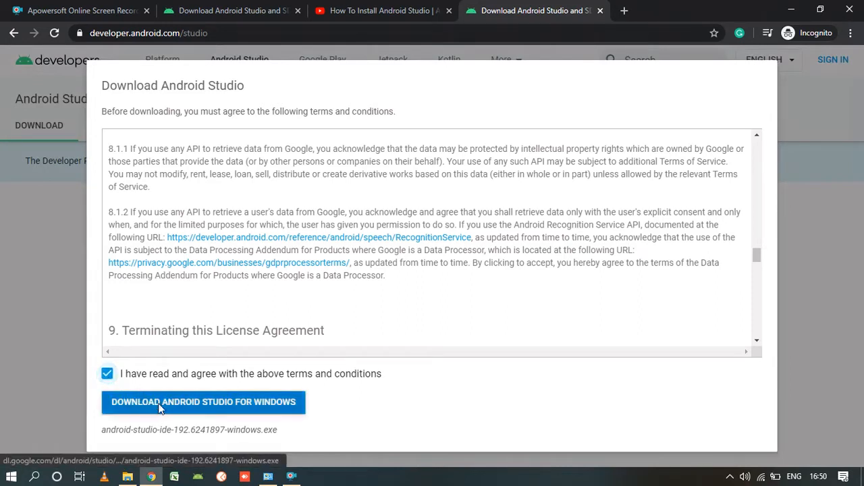
pyautogui.click(154, 402)
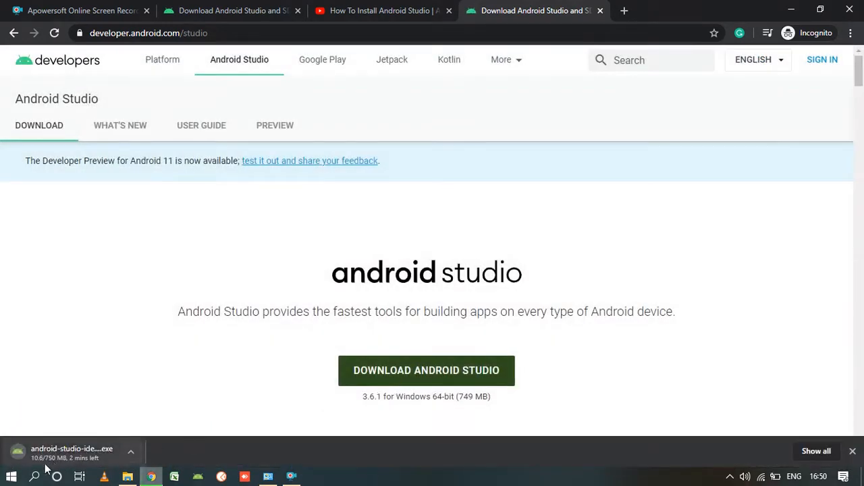
# Step: Show the downloaded android-studio-ide-192.6241897-windows installer in its folder and launch it
pyautogui.click(131, 452)
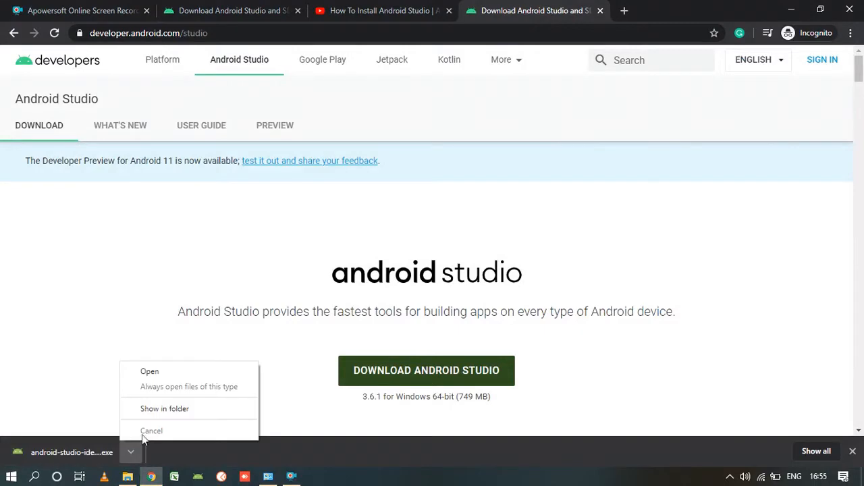
pyautogui.click(162, 411)
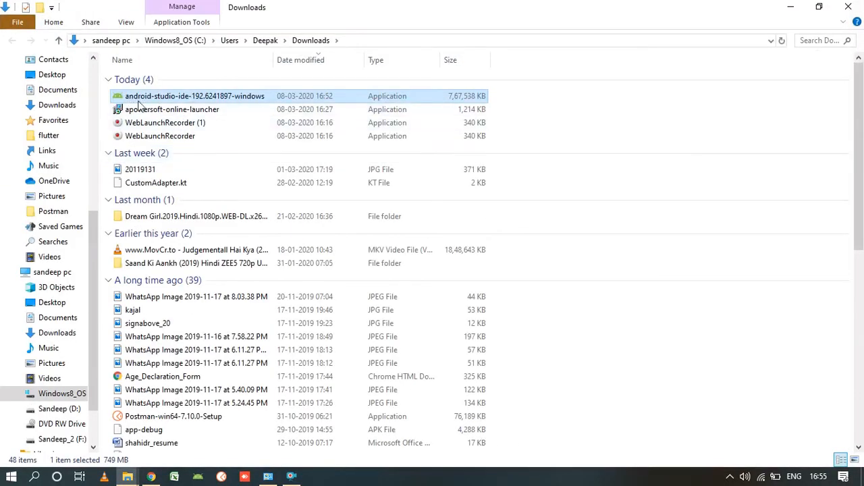
pyautogui.rightClick(156, 98)
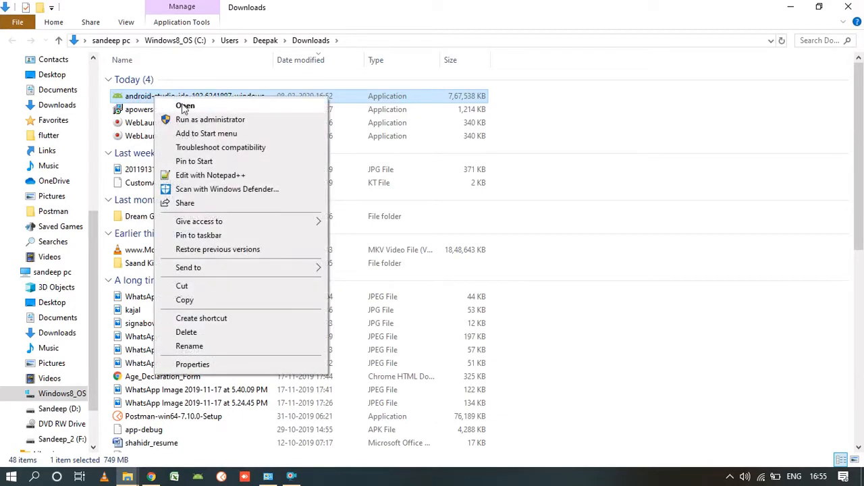
pyautogui.click(183, 106)
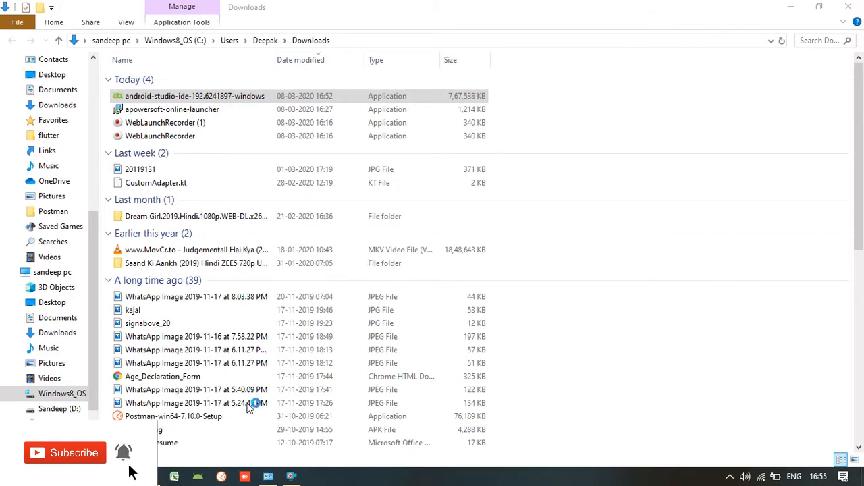
pyautogui.click(168, 477)
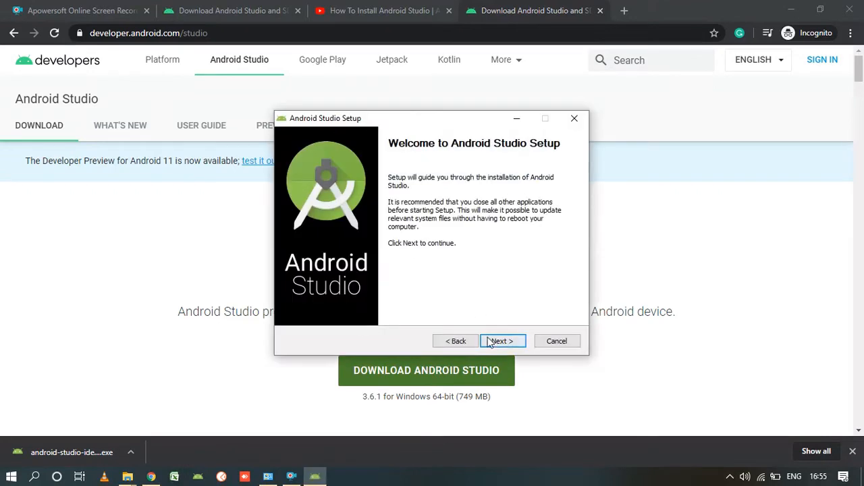
# Step: Start the Android Studio setup and exclude the Android Virtual Device component from the installation
pyautogui.click(499, 342)
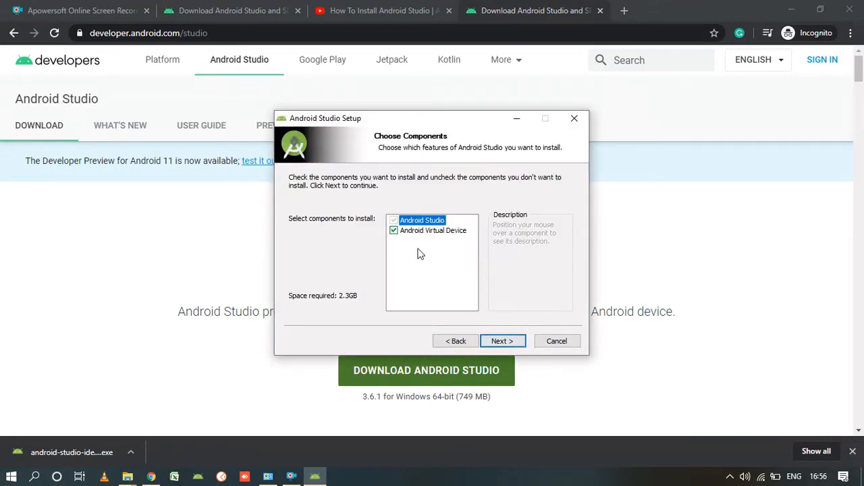
pyautogui.moveTo(397, 235)
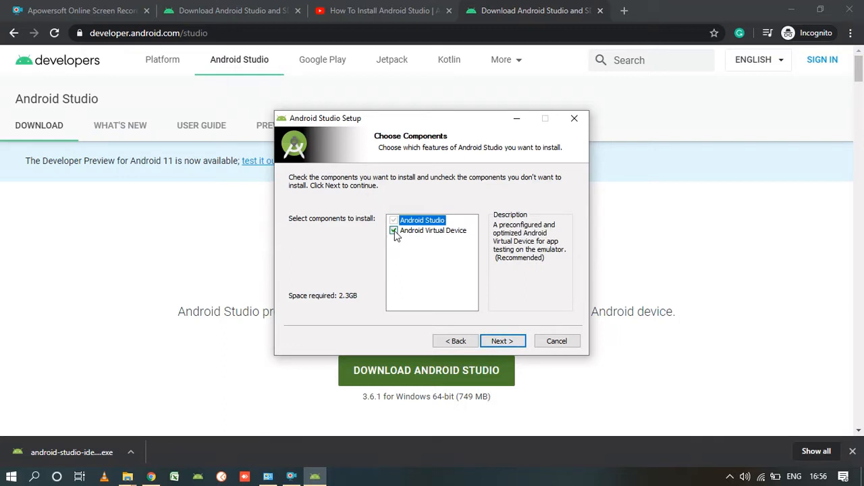
pyautogui.click(393, 231)
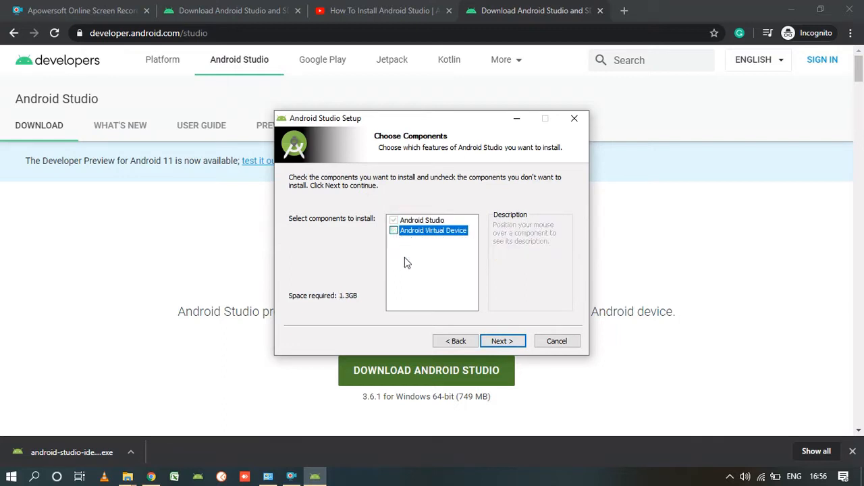
pyautogui.click(495, 342)
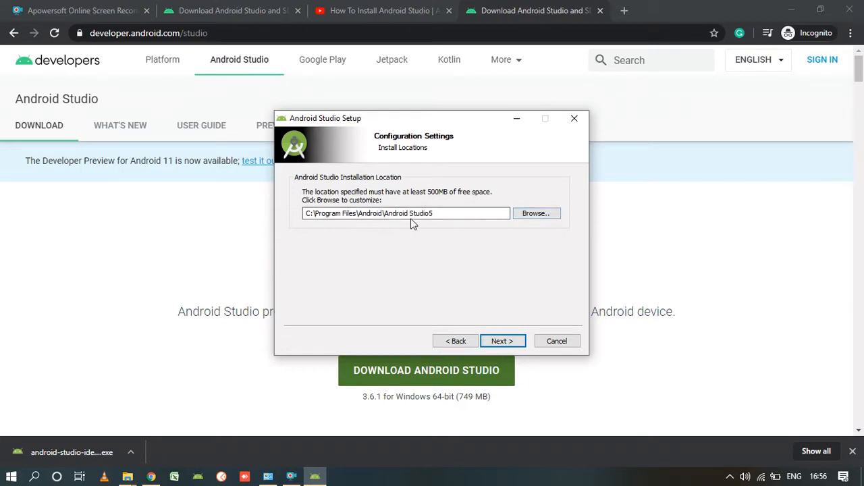
pyautogui.click(525, 214)
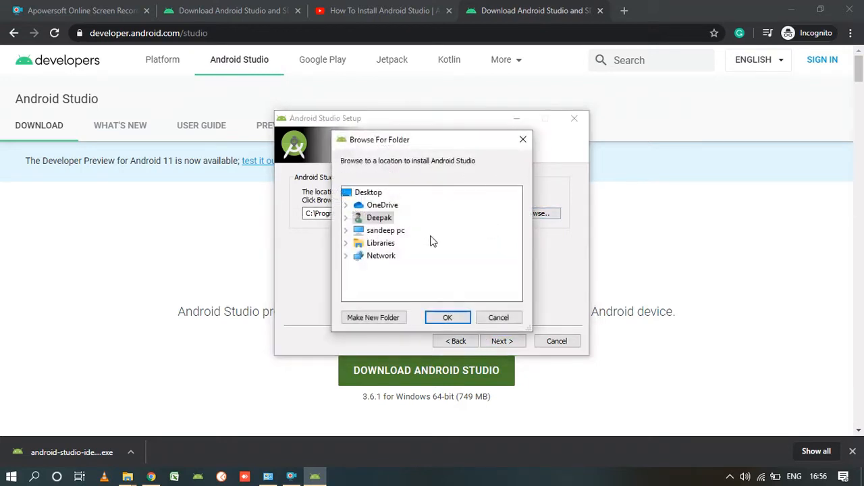
pyautogui.doubleClick(379, 230)
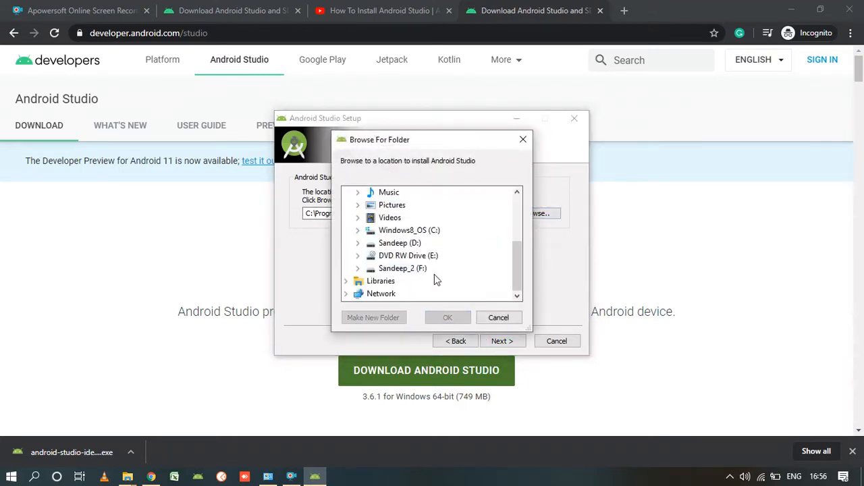
pyautogui.doubleClick(399, 268)
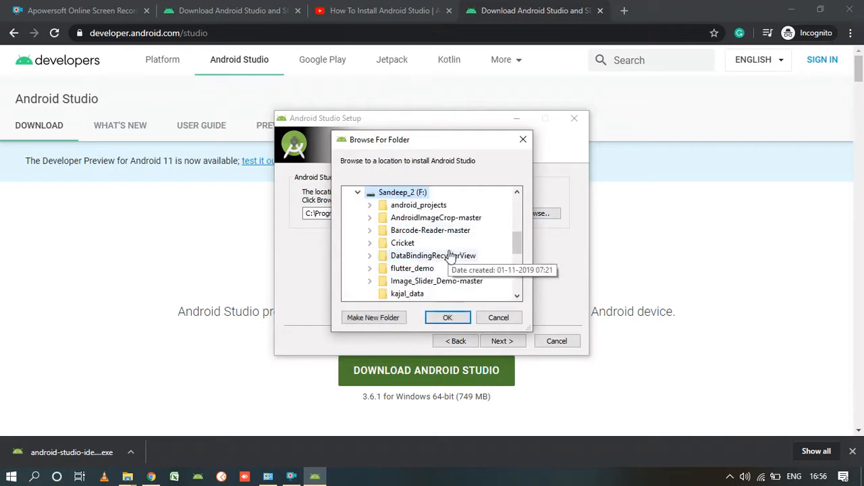
pyautogui.scroll(-5, 451, 271)
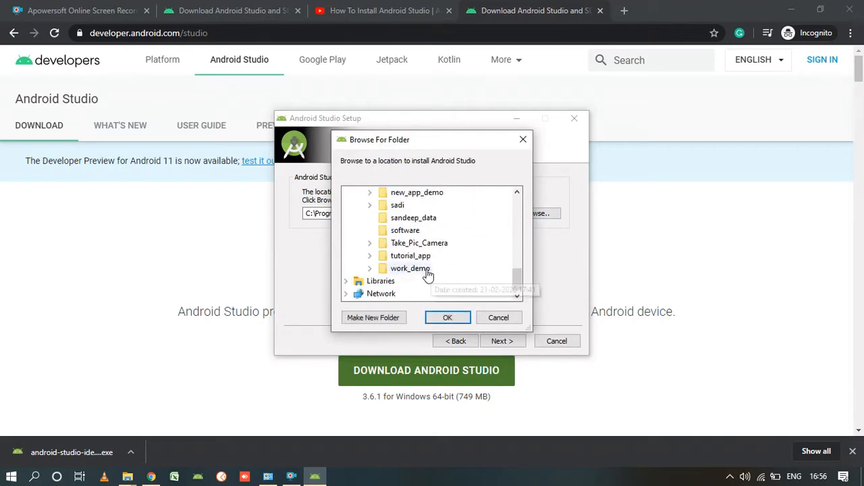
pyautogui.scroll(8, 432, 277)
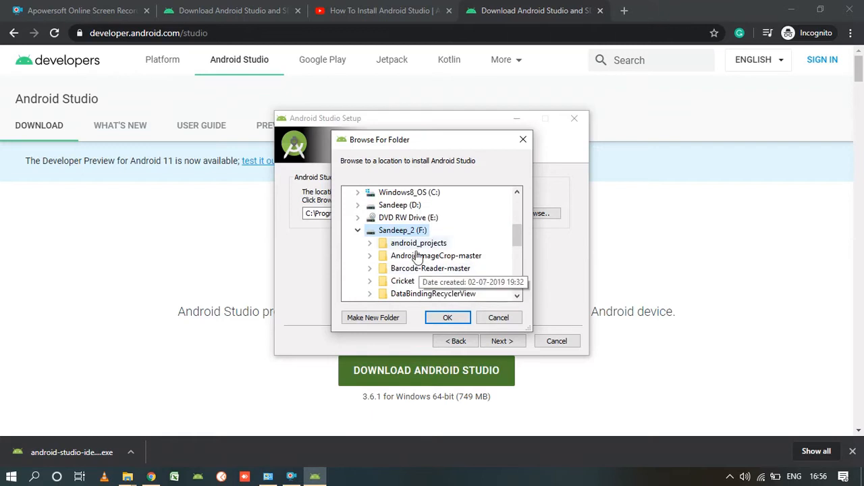
pyautogui.click(498, 317)
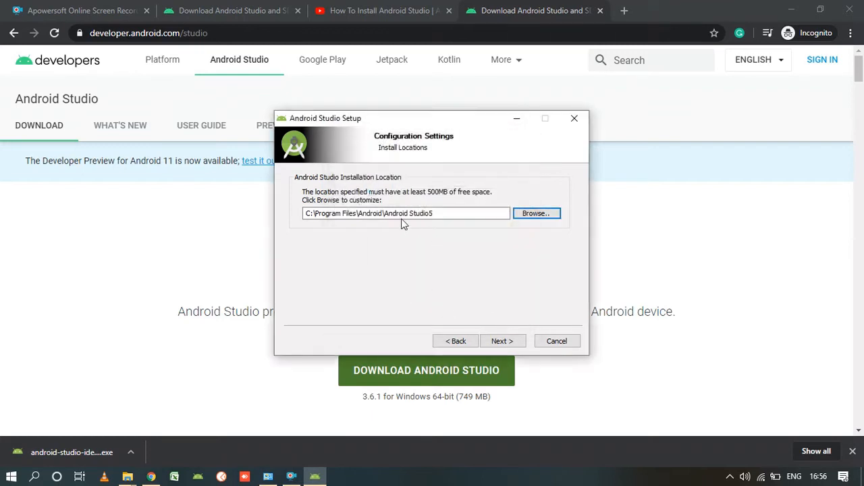
# Step: Install to C:\Program Files\Android\Android Studio5 with the Android Studio Start Menu folder, then finish setup with Start Android Studio enabled
pyautogui.moveTo(389, 214); pyautogui.dragTo(436, 213)
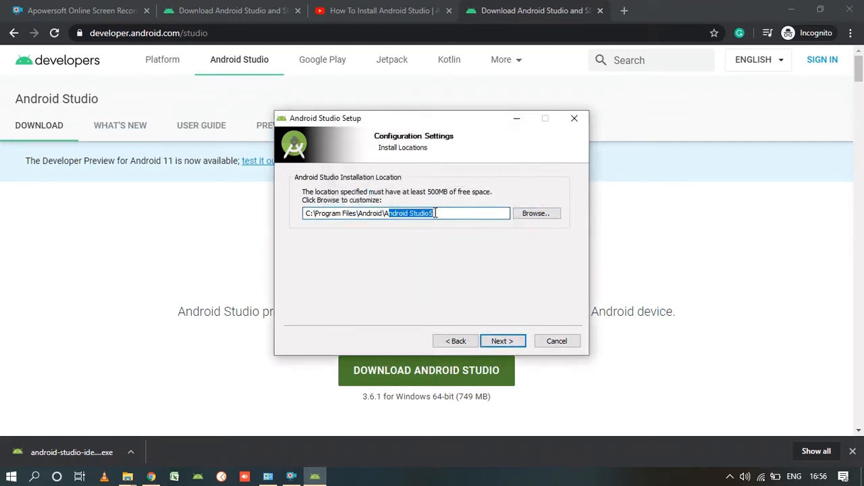
pyautogui.click(503, 341)
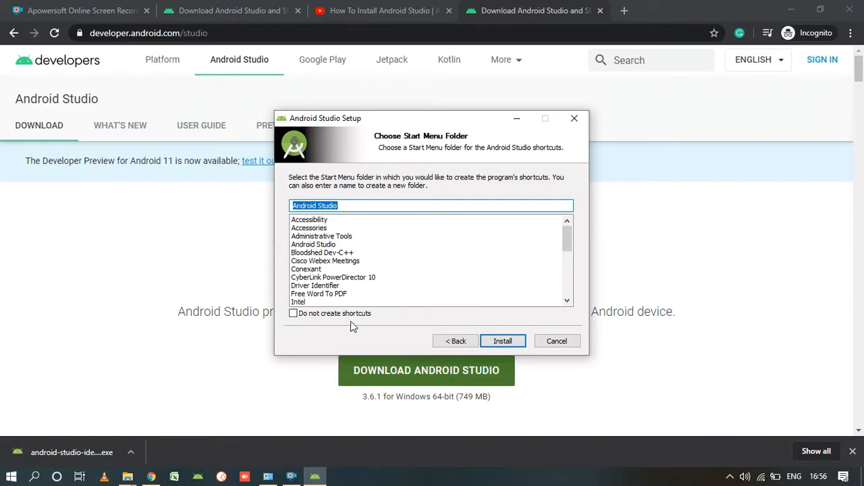
pyautogui.click(503, 343)
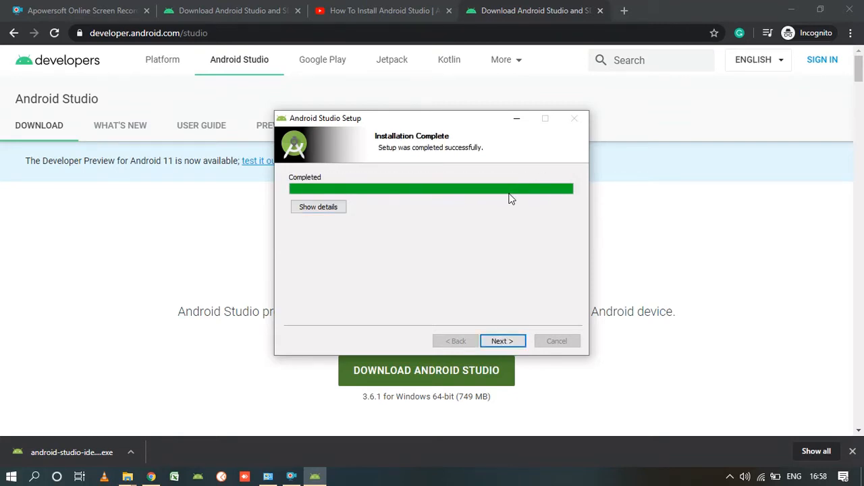
pyautogui.click(513, 343)
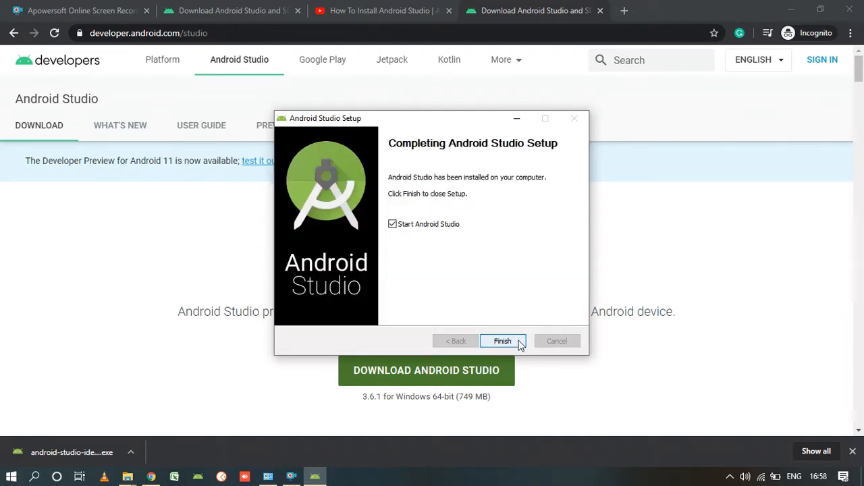
pyautogui.click(503, 341)
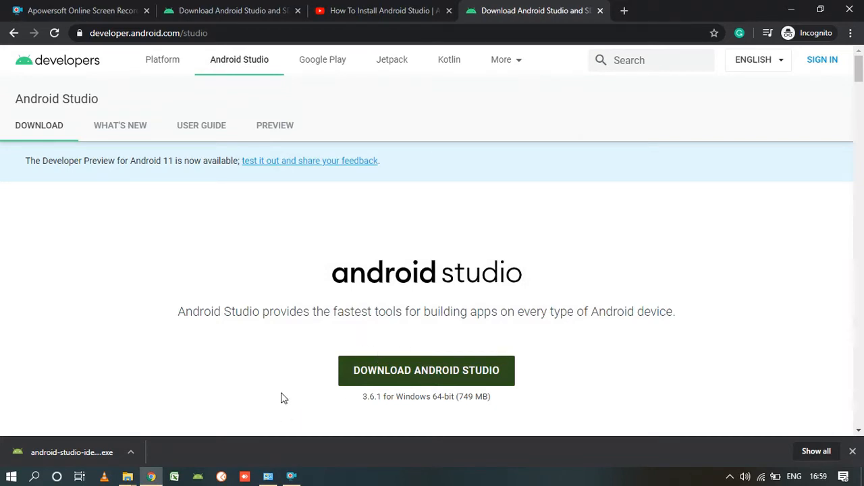
pyautogui.click(35, 476)
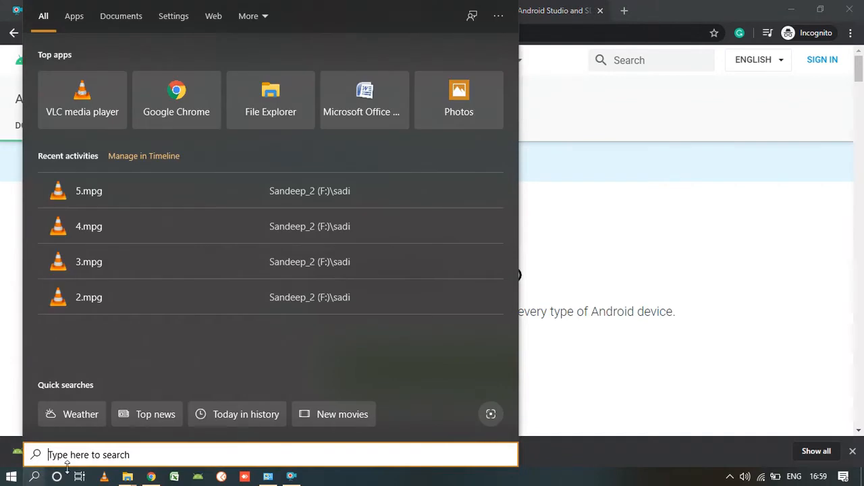
pyautogui.click(562, 371)
pyautogui.click(291, 477)
pyautogui.click(346, 339)
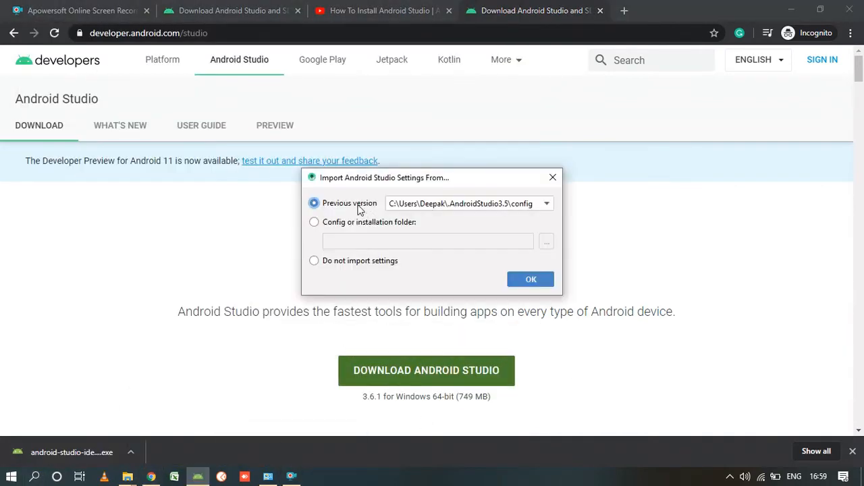
# Step: Import the Android Studio settings from the previous version's AndroidStudio3.5 config folder
pyautogui.click(529, 281)
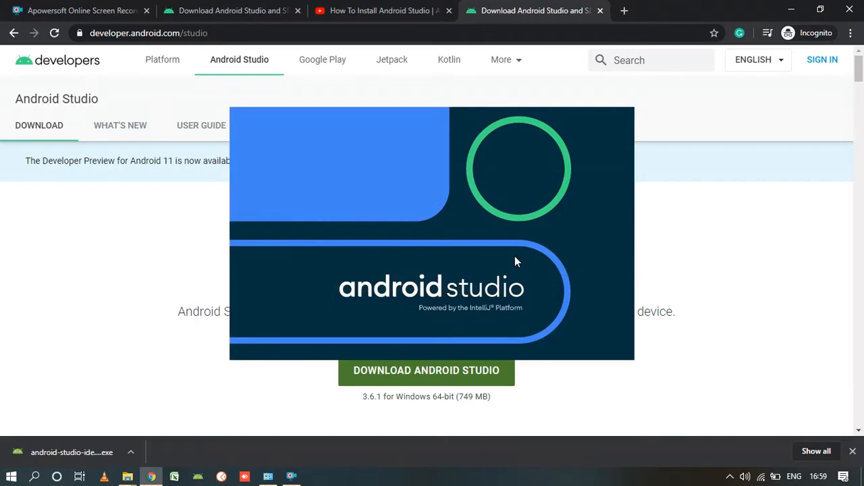
pyautogui.moveTo(294, 479)
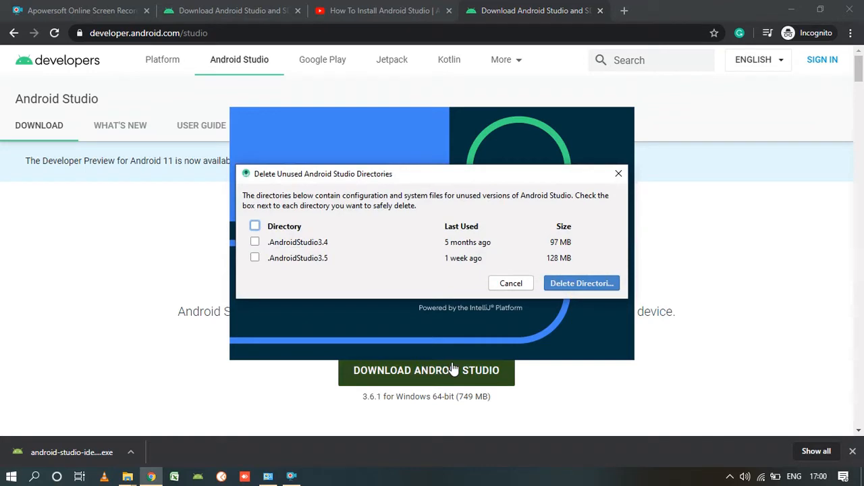
# Step: Skip deleting the unused .AndroidStudio3.4 and .AndroidStudio3.5 directories
pyautogui.click(506, 286)
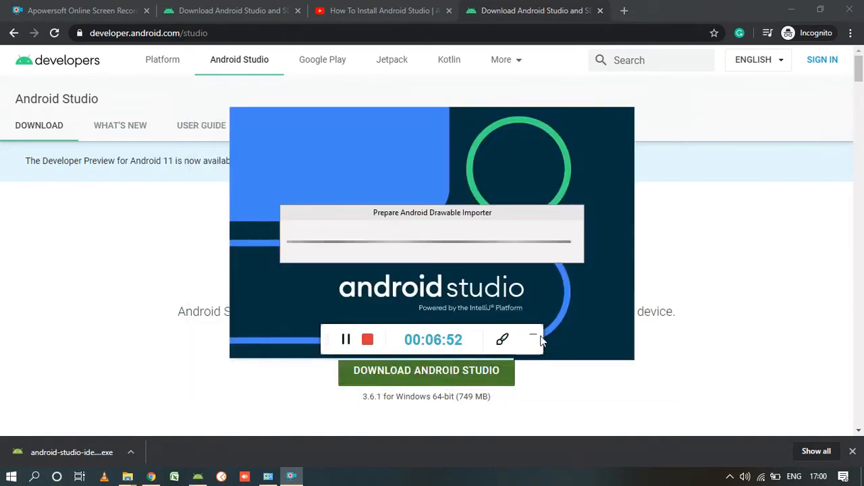
pyautogui.click(535, 335)
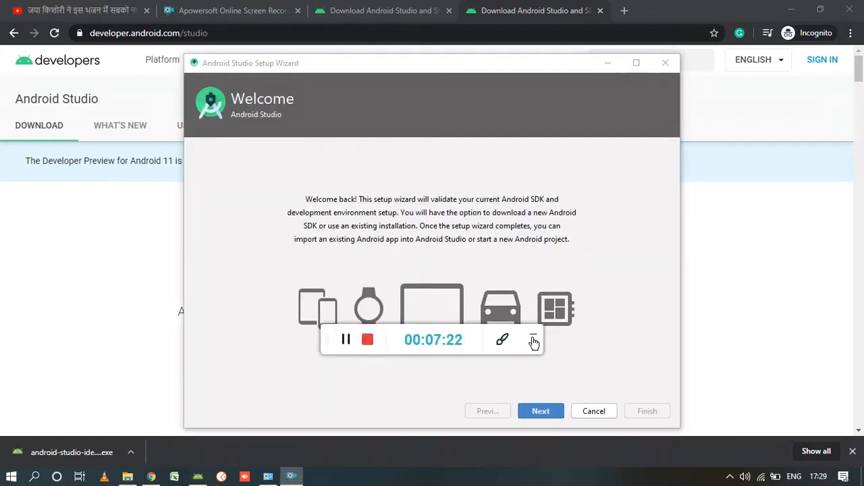
pyautogui.click(533, 341)
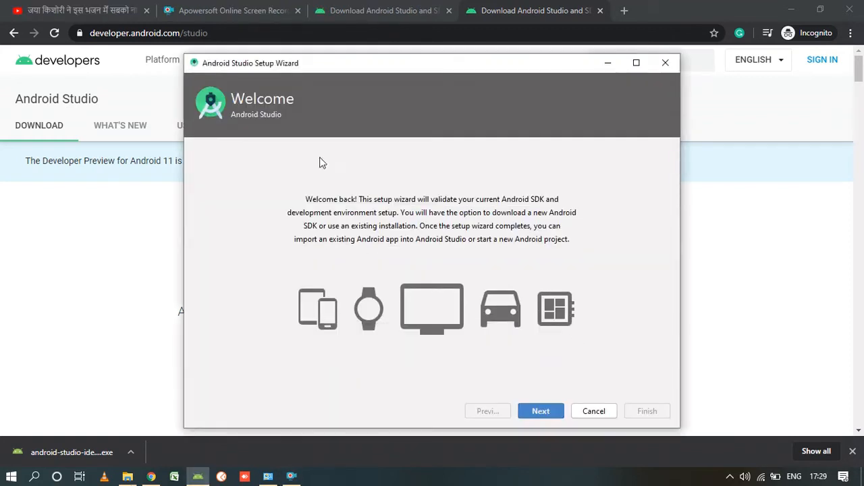
# Step: Choose the Standard install type and the Light UI theme in the Android Studio setup wizard
pyautogui.click(542, 412)
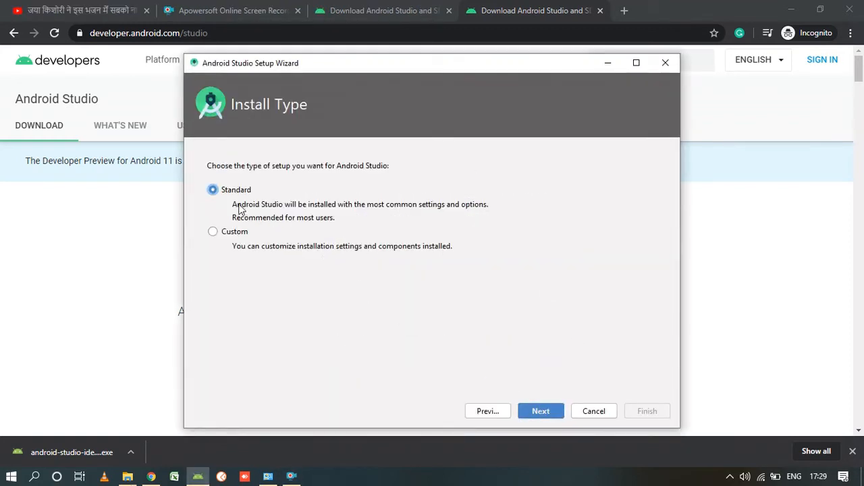
pyautogui.click(540, 413)
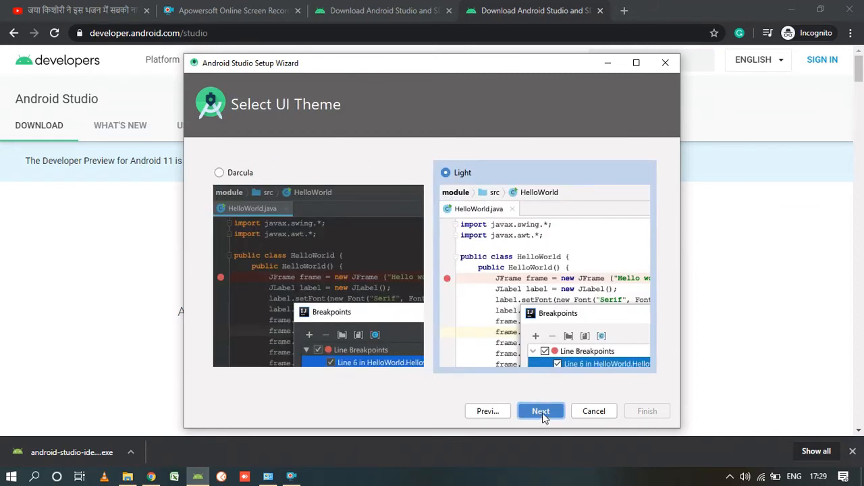
pyautogui.click(222, 174)
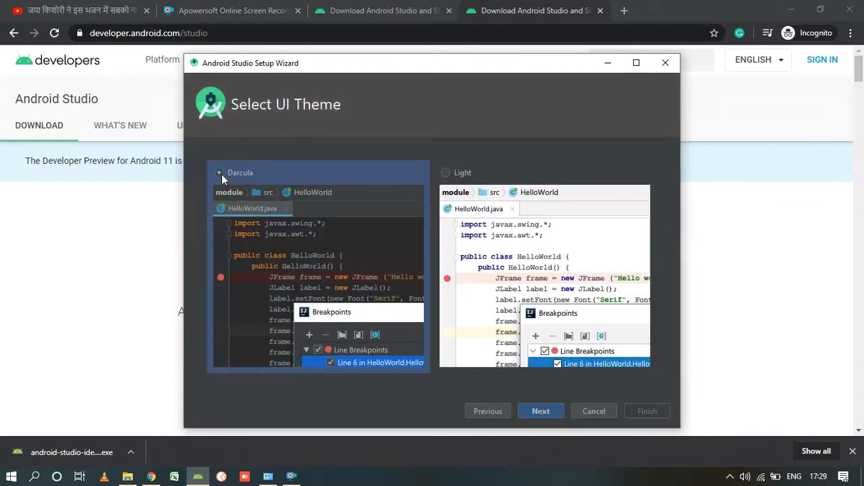
pyautogui.click(444, 173)
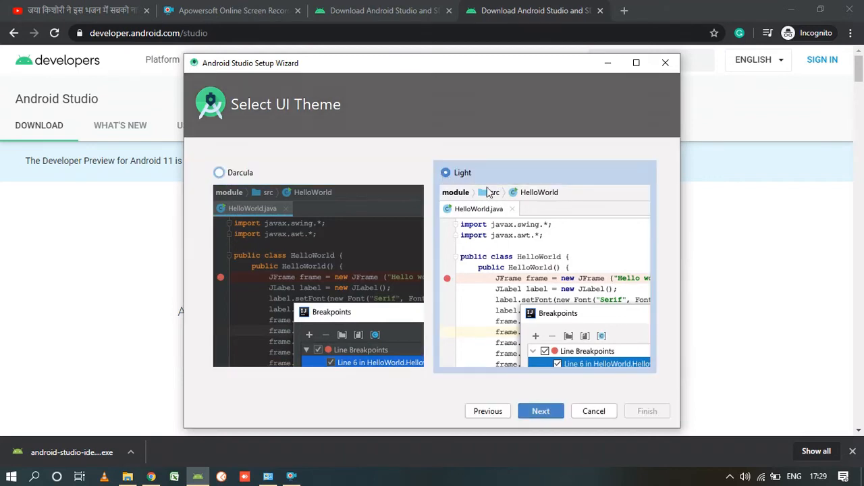
pyautogui.click(544, 412)
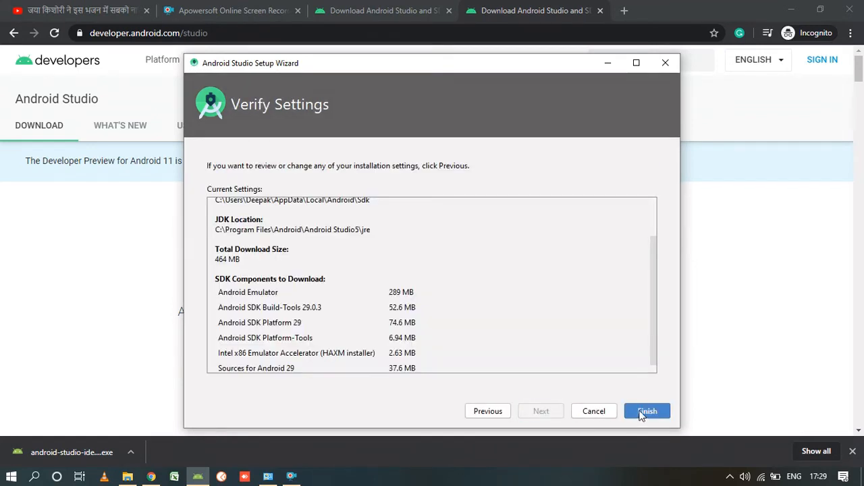
# Step: Review the install settings and SDK components in the setup wizard, then start downloading the components
pyautogui.scroll(2, 498, 331)
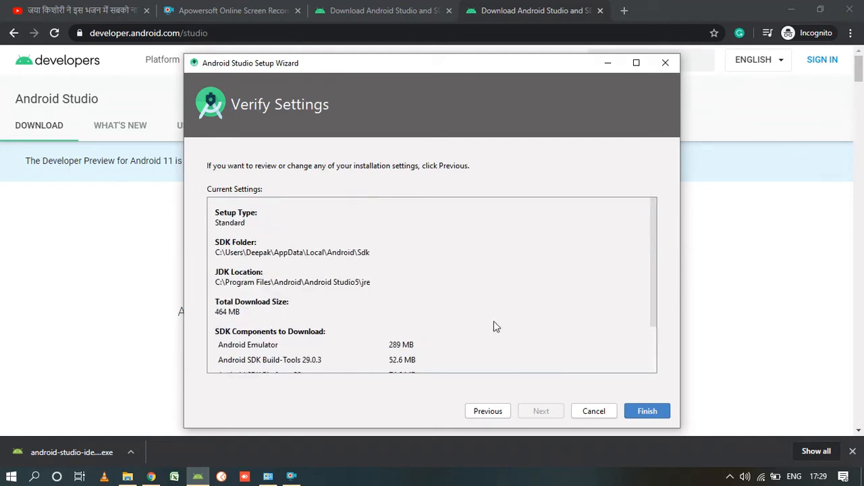
pyautogui.scroll(-3, 493, 326)
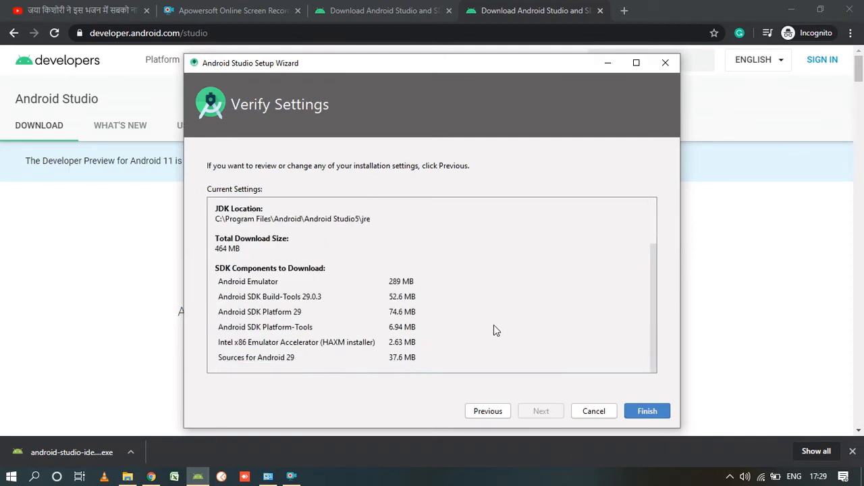
pyautogui.click(647, 411)
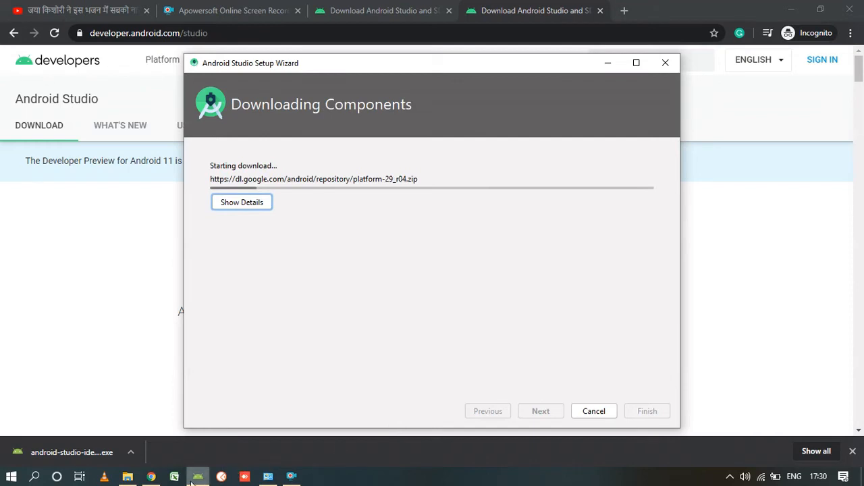
pyautogui.moveTo(194, 482)
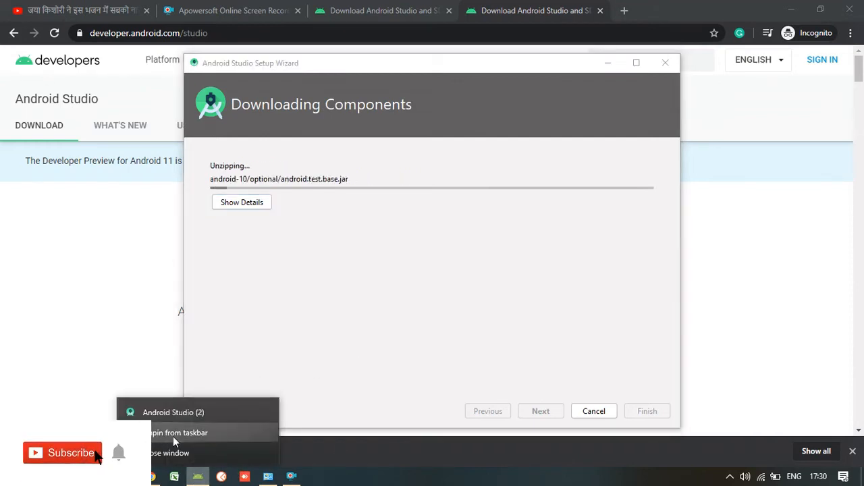
pyautogui.click(109, 358)
pyautogui.click(198, 477)
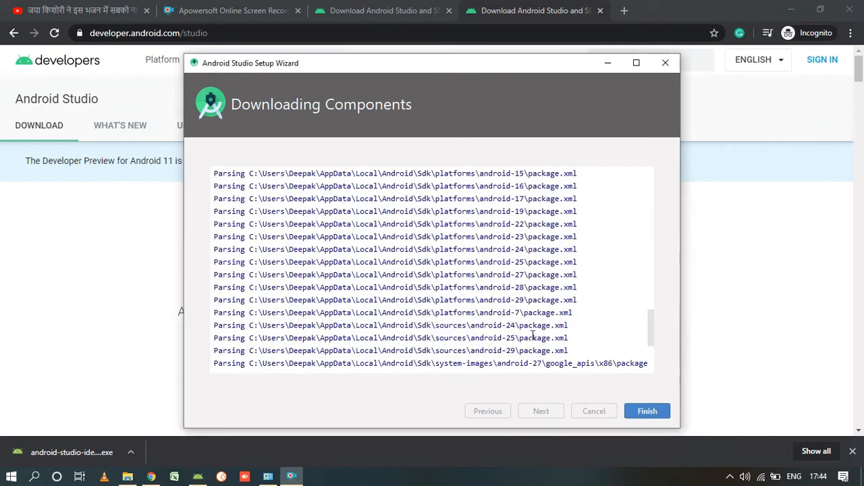
# Step: Finish the setup wizard and start a new Android Studio project from the Empty Activity template
pyautogui.click(643, 412)
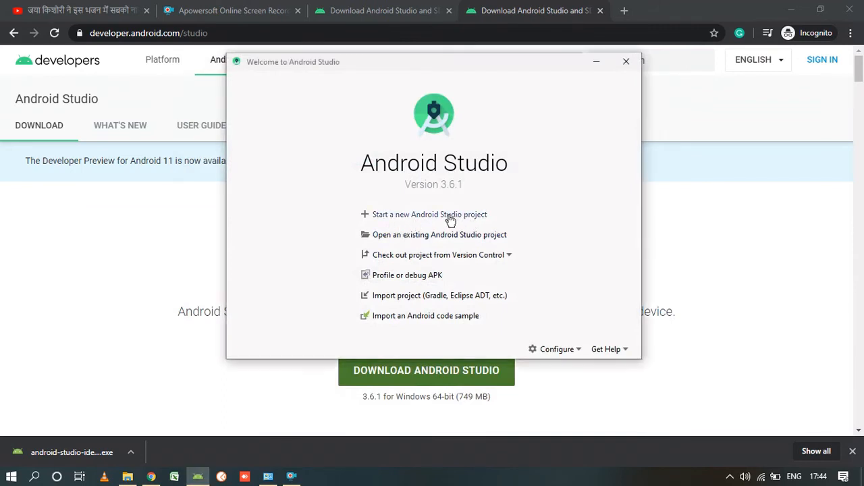
pyautogui.click(449, 214)
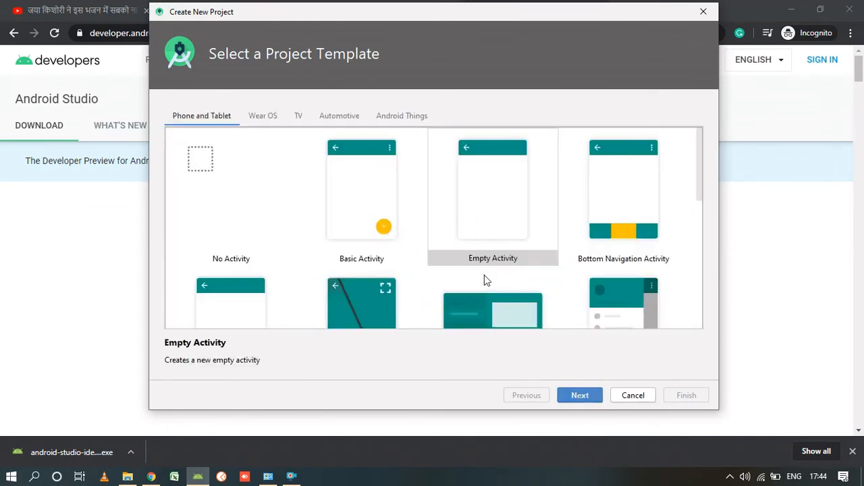
pyautogui.scroll(-3, 453, 264)
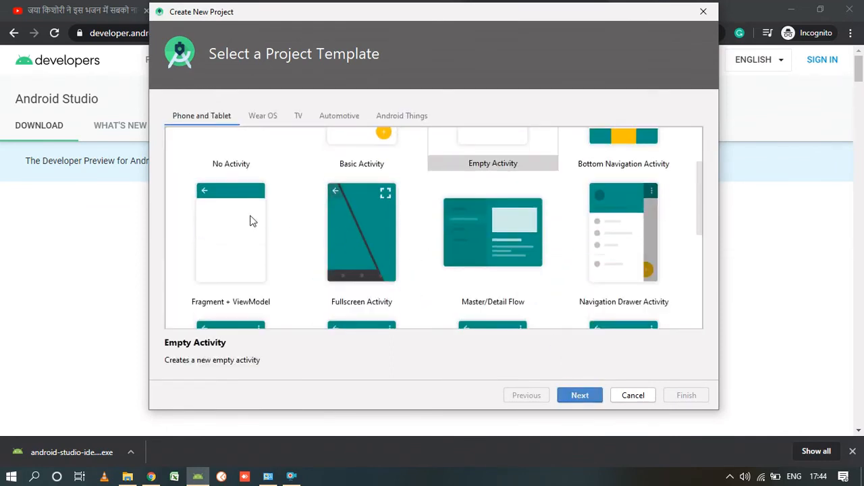
pyautogui.scroll(-3, 290, 236)
pyautogui.scroll(-3, 452, 274)
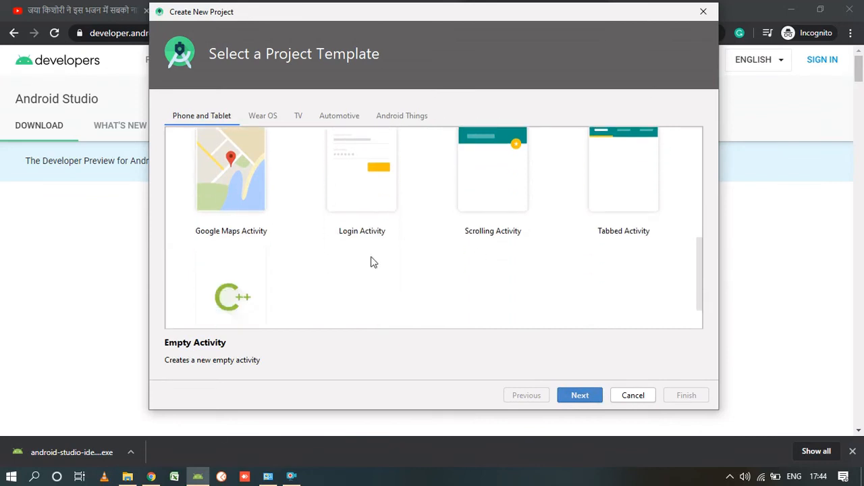
pyautogui.scroll(8, 616, 213)
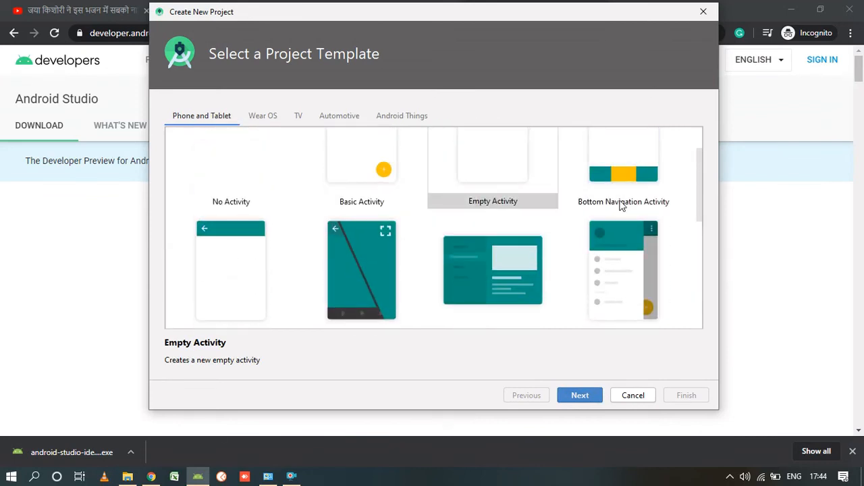
pyautogui.click(511, 220)
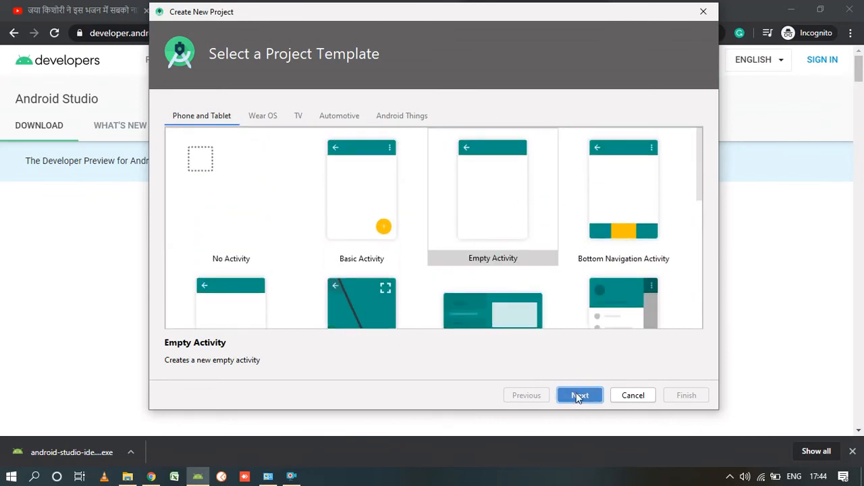
pyautogui.click(579, 396)
# Step: Name the new project FirstAndroid_Demo
pyautogui.moveTo(434, 133); pyautogui.dragTo(379, 128)
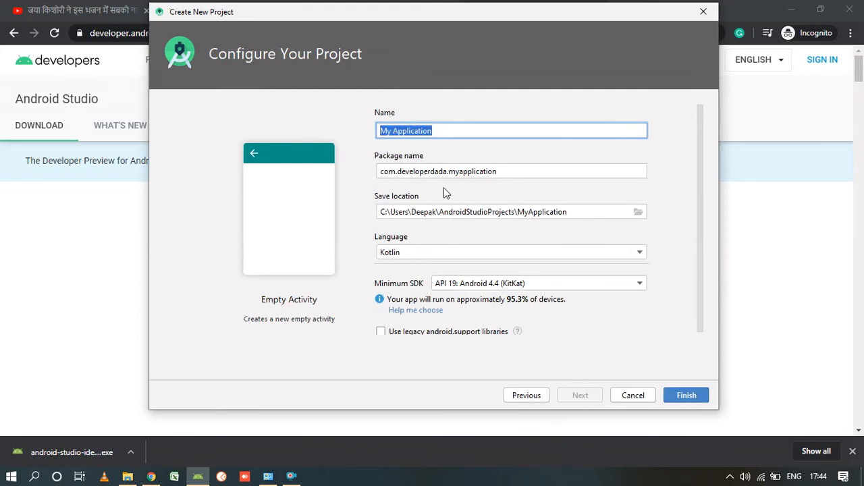
pyautogui.write('FirstAndroid')
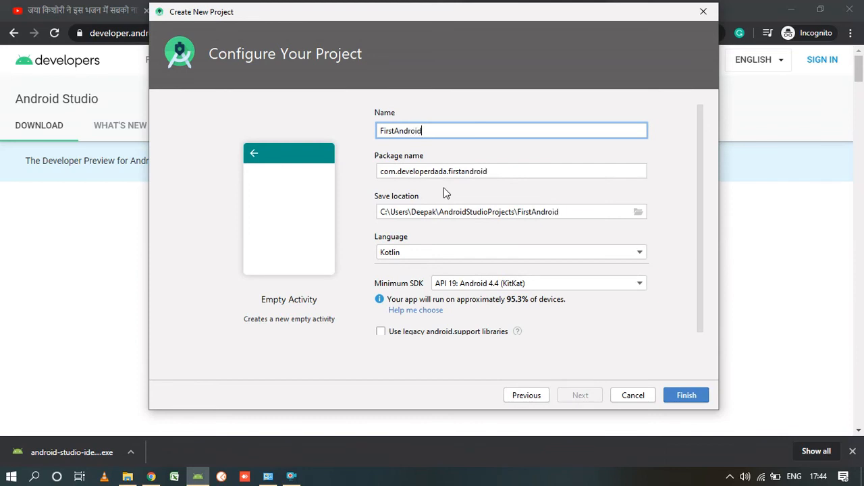
pyautogui.write('_Demo')
# Step: Browse the drives and set the project's save location to F:\android_projects
pyautogui.click(637, 214)
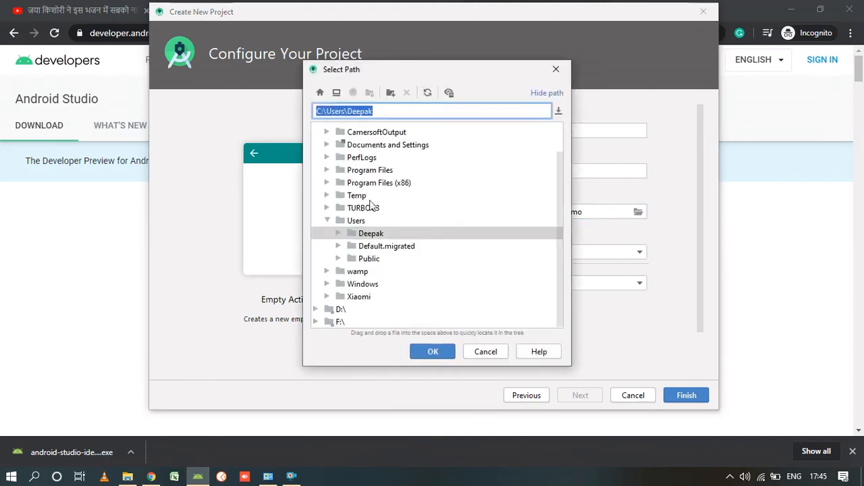
pyautogui.scroll(1, 328, 148)
pyautogui.click(317, 130)
pyautogui.click(317, 155)
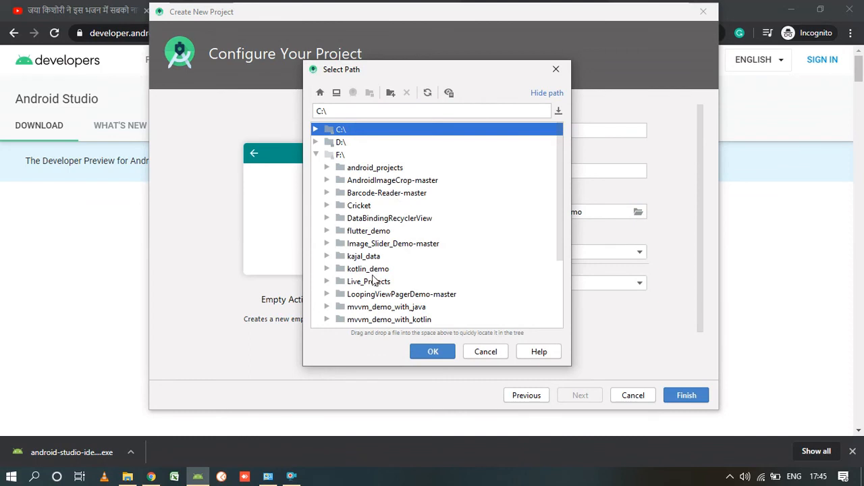
pyautogui.scroll(-2, 373, 279)
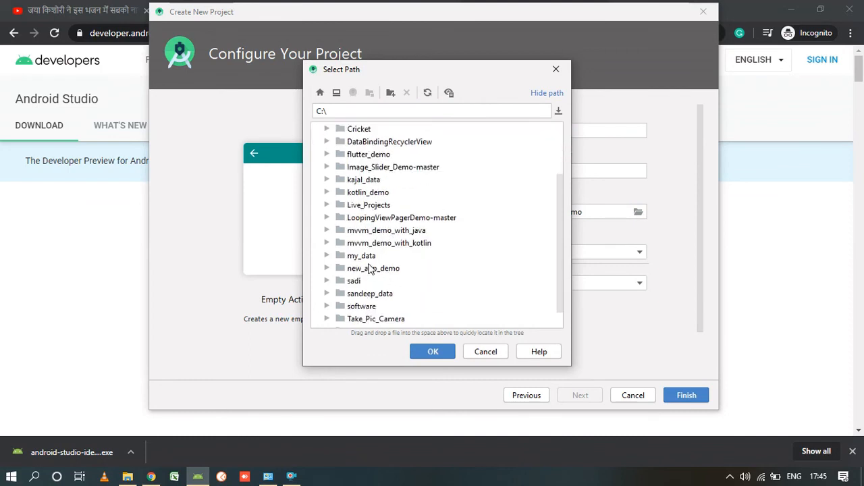
pyautogui.scroll(2, 377, 180)
pyautogui.click(316, 141)
pyautogui.click(315, 141)
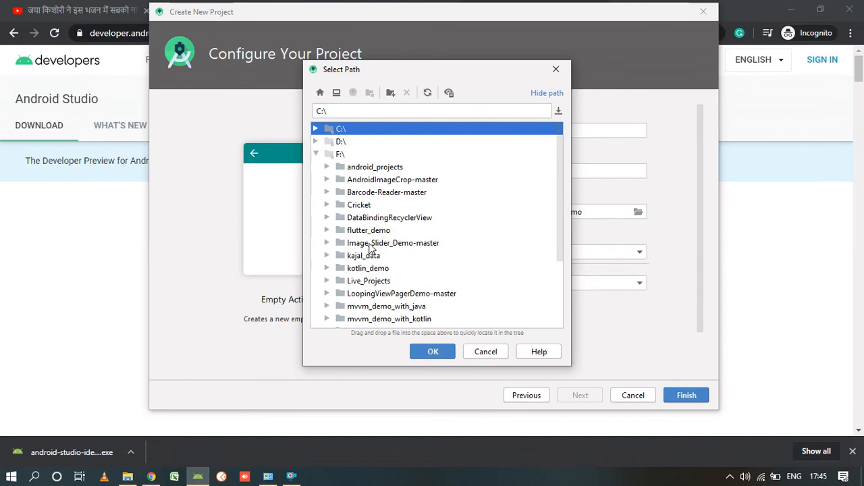
pyautogui.click(357, 168)
pyautogui.click(433, 351)
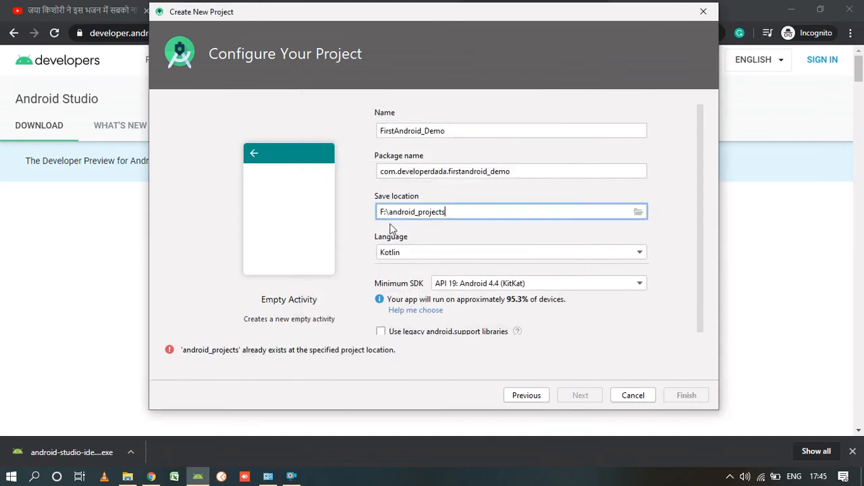
# Step: Extend the save location to F:\android_projects\firstandroid_demo using the package name's ending, and create the project
pyautogui.click(445, 131)
pyautogui.doubleClick(437, 133)
pyautogui.moveTo(517, 172); pyautogui.dragTo(452, 172)
pyautogui.click(463, 213)
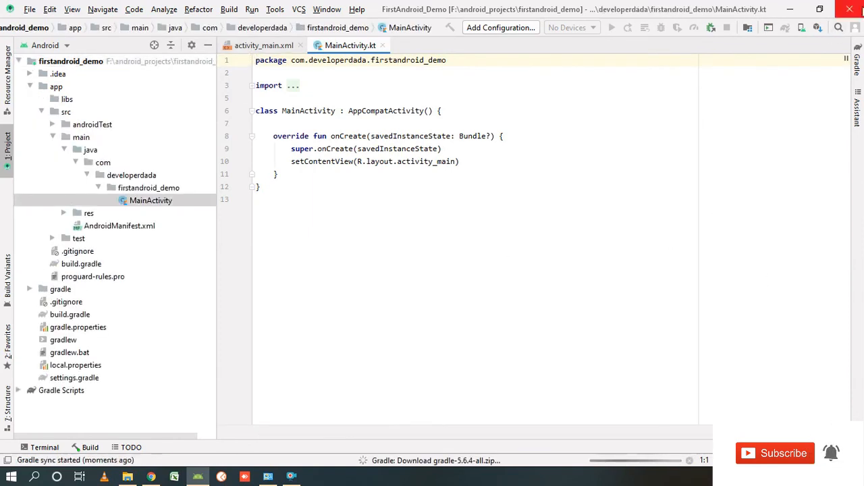
pyautogui.moveTo(295, 477)
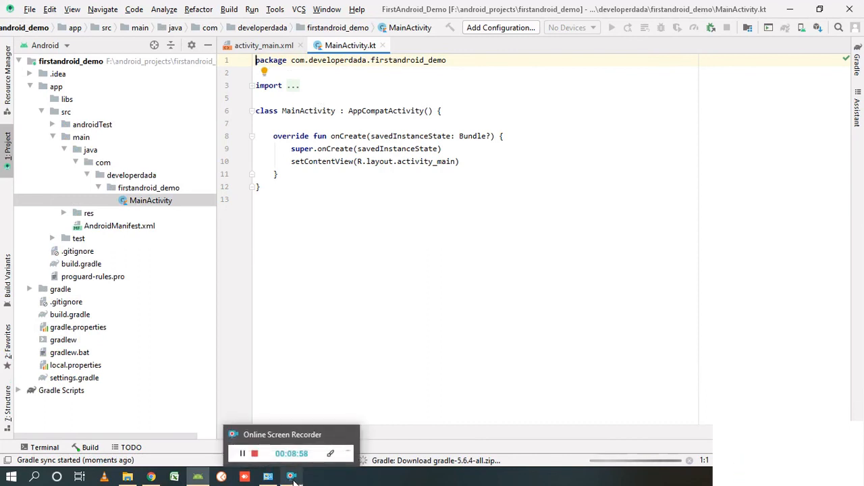
pyautogui.click(292, 478)
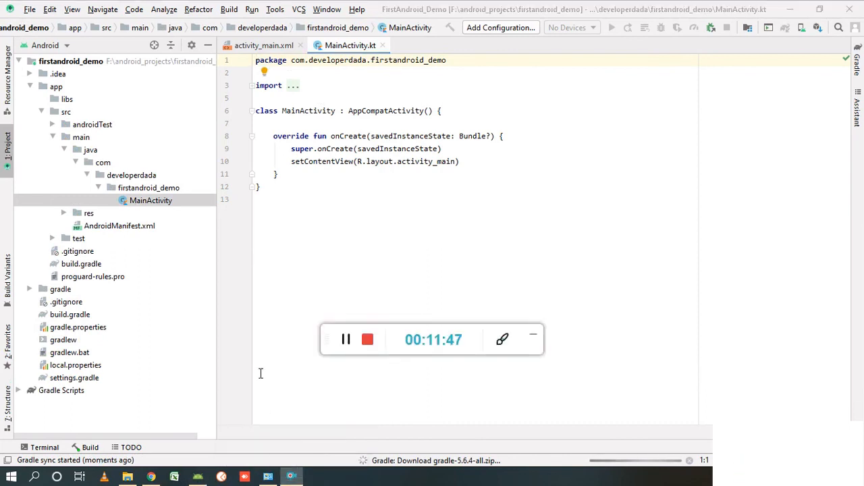
pyautogui.click(349, 343)
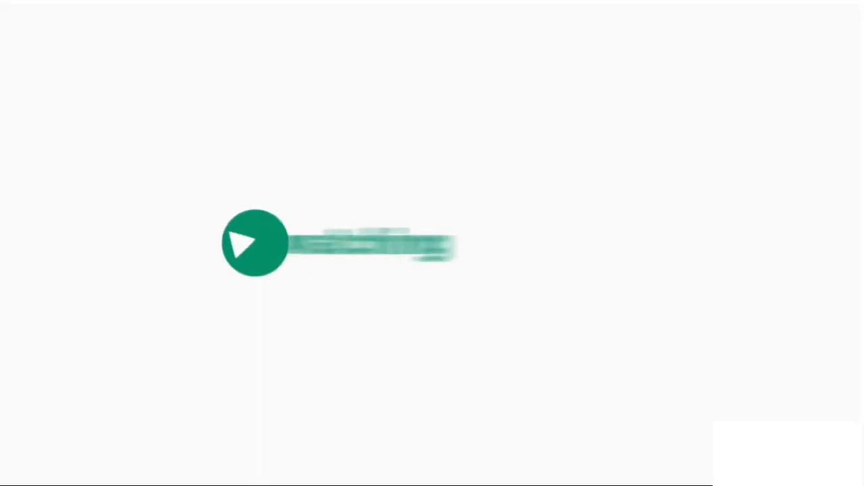